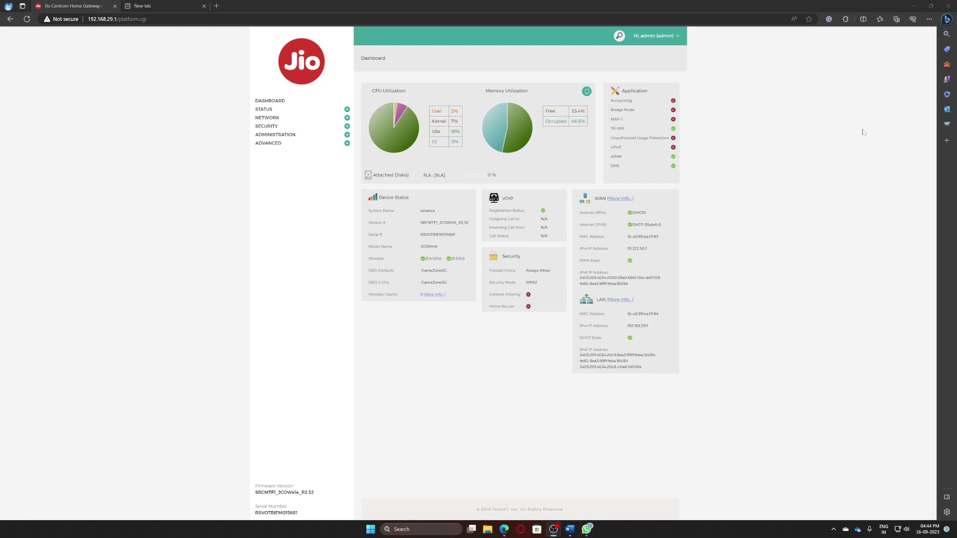
- Minimize the Edge window with the router dashboard to show the desktop
left_click(914, 6)
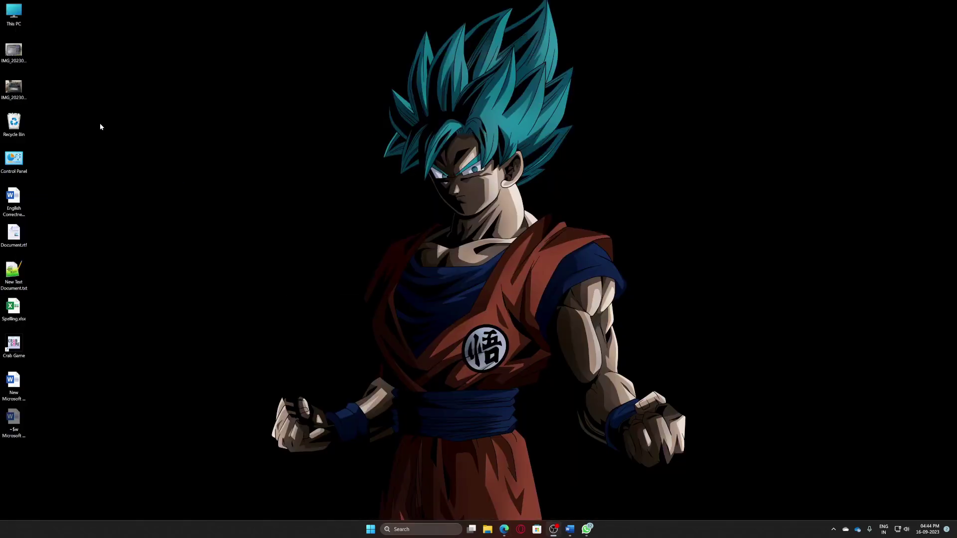
- Open IMG_20230916_161225.jpg in Photos and browse to the previous router photo and back
double_click(14, 50)
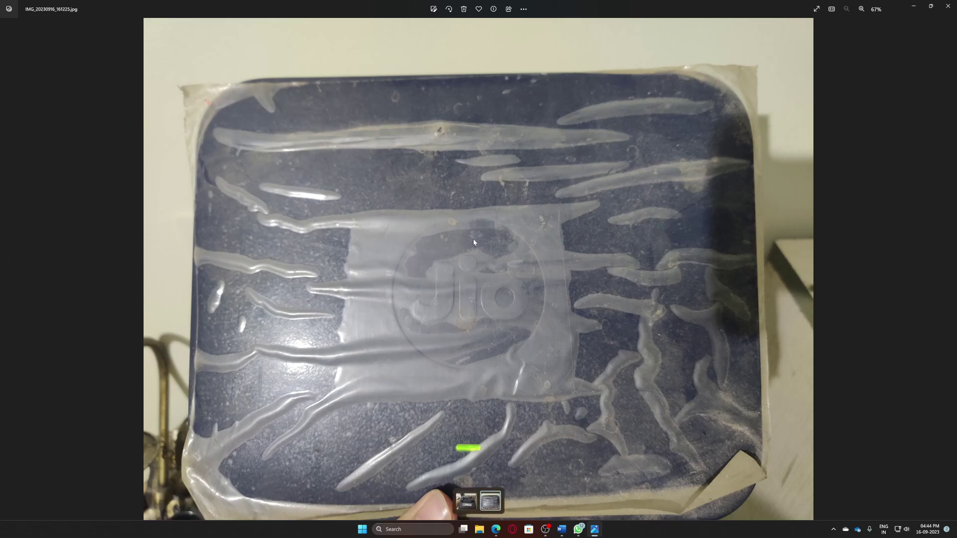
key("Left")
key("Right")
- Select the IP 192.168.29.1 in the Word notes, then return to the Edge router dashboard
left_click(559, 531)
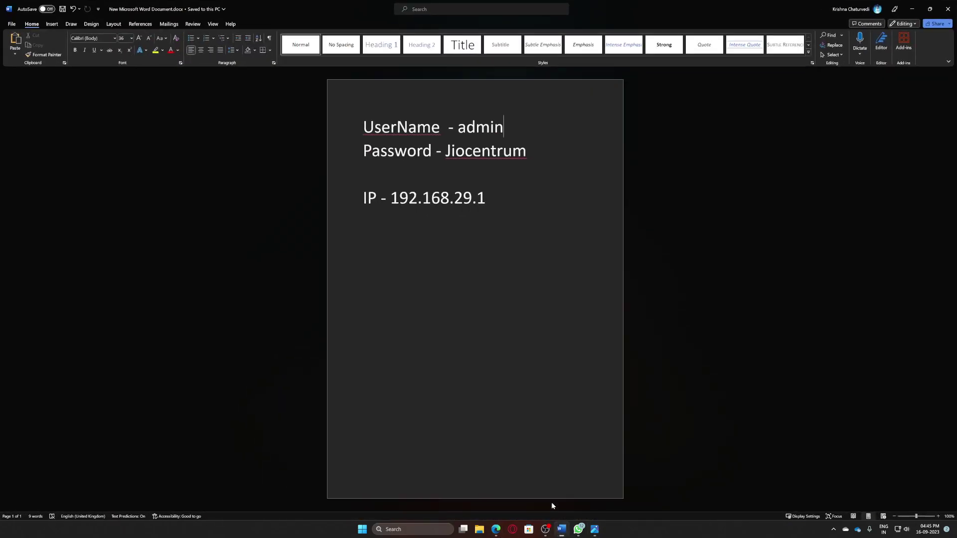
double_click(438, 199)
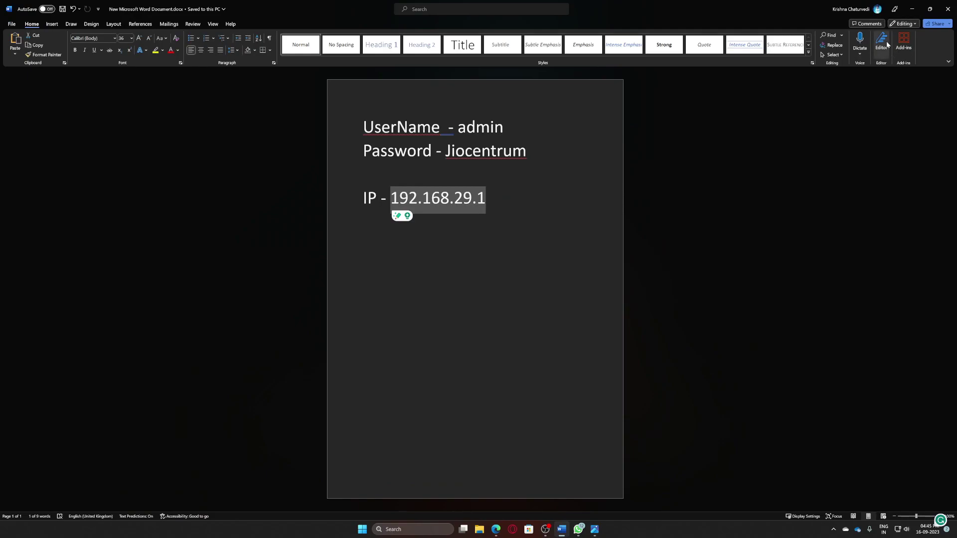
key("alt+Tab")
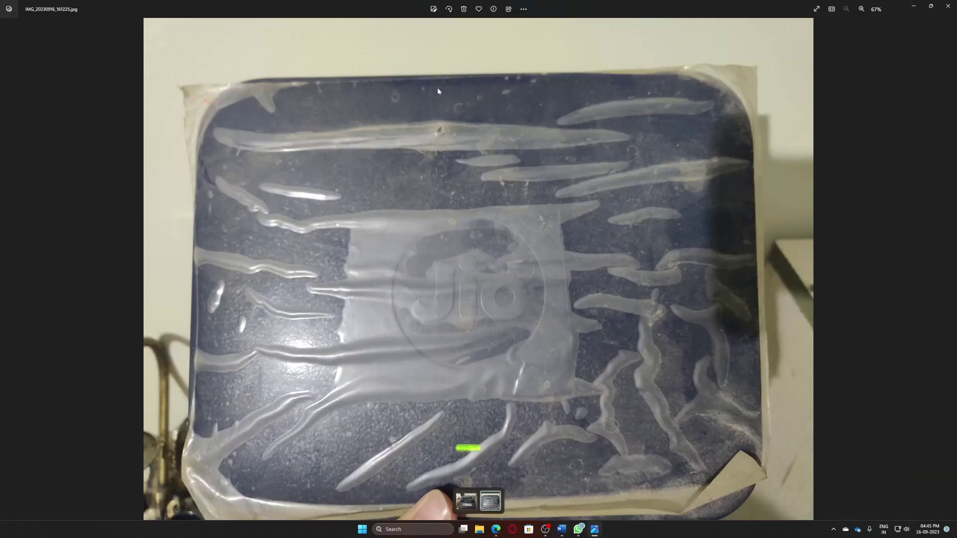
left_click(913, 6)
left_click(495, 529)
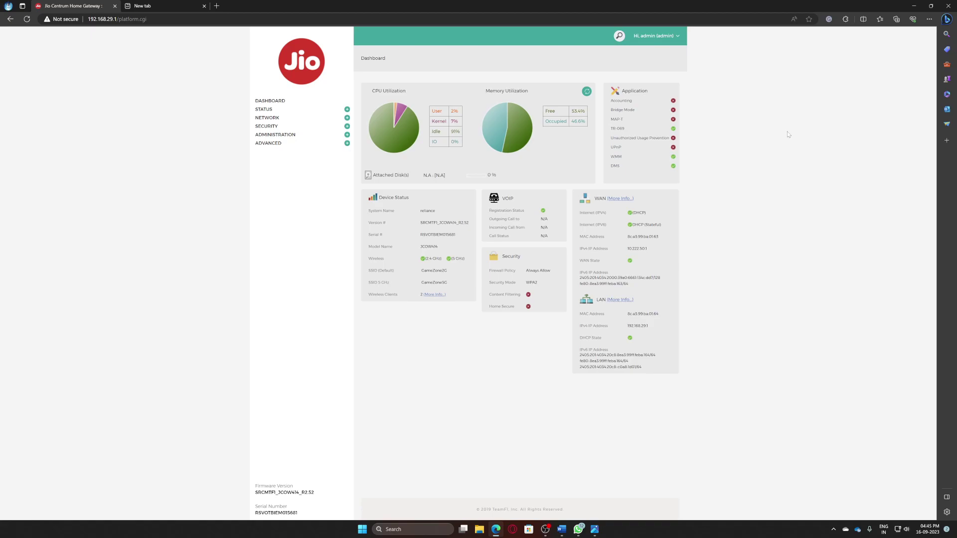
- Copy the router address 192.168.29.1 from the Word notes
key("alt+Tab")
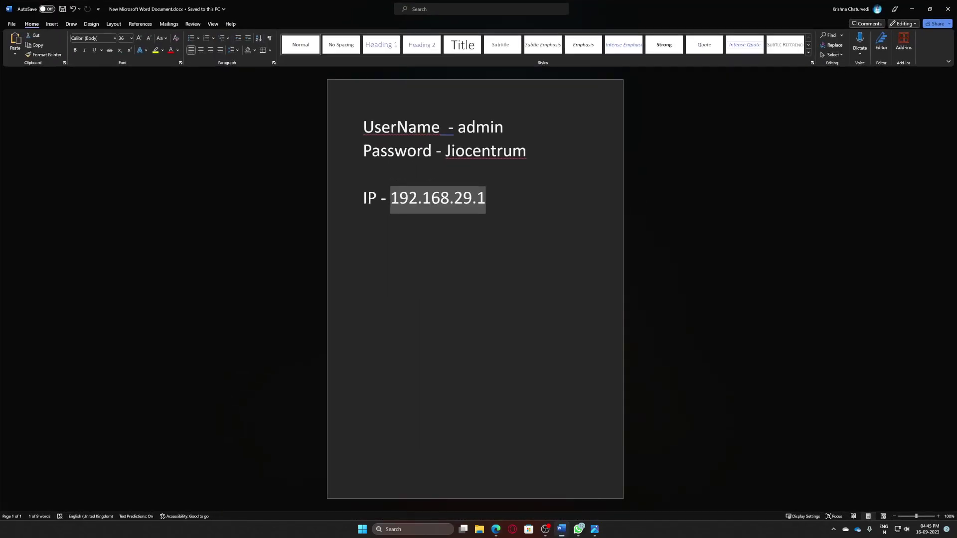
key("ctrl+c")
key("alt+Tab")
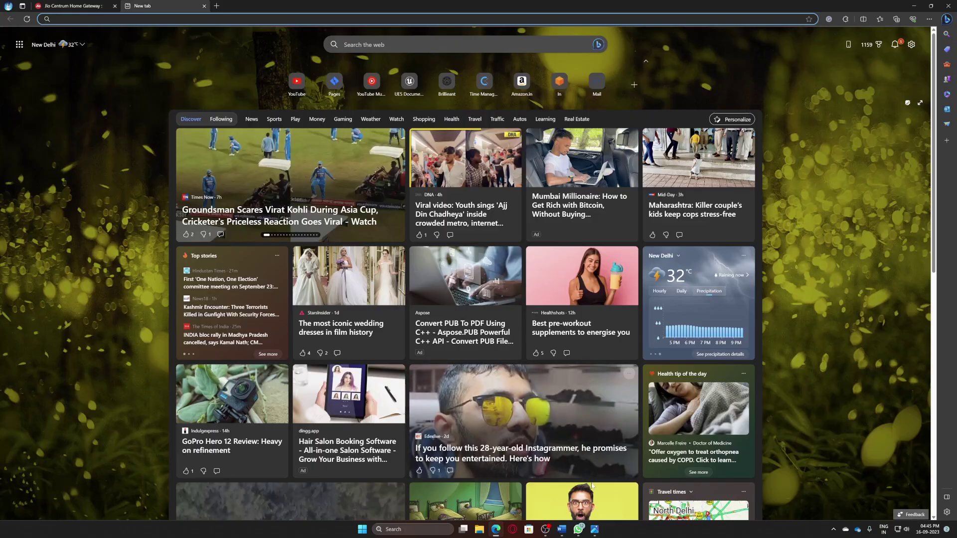
key("alt+Tab")
key("alt+Tab")
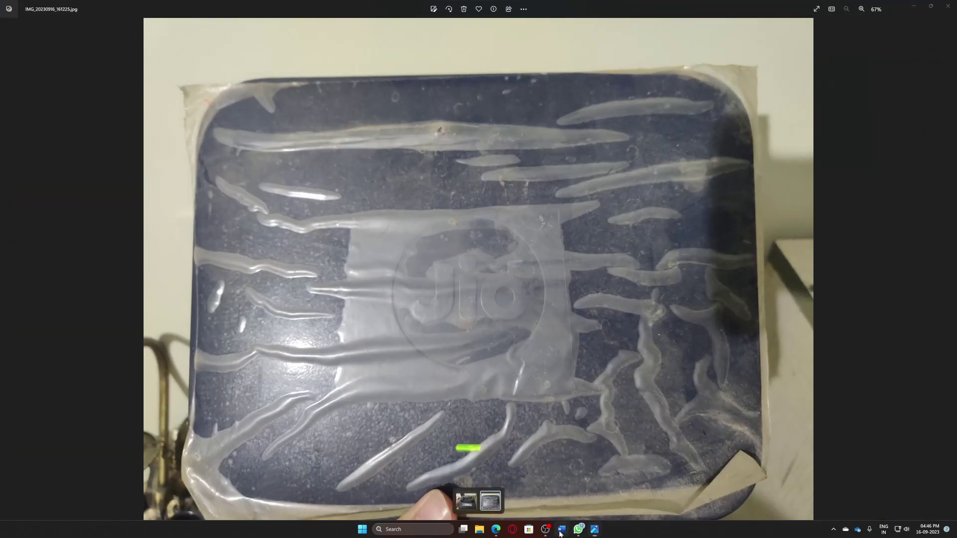
left_click(562, 529)
right_click(454, 194)
left_click(474, 232)
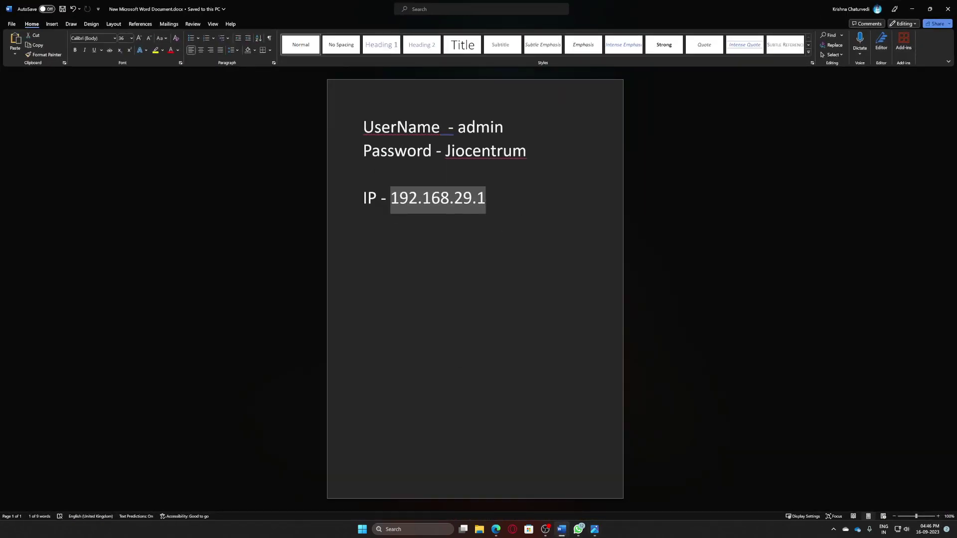
- Minimize Word and Photos, then paste and load 192.168.29.1 in Edge's new tab
left_click(912, 9)
left_click(914, 6)
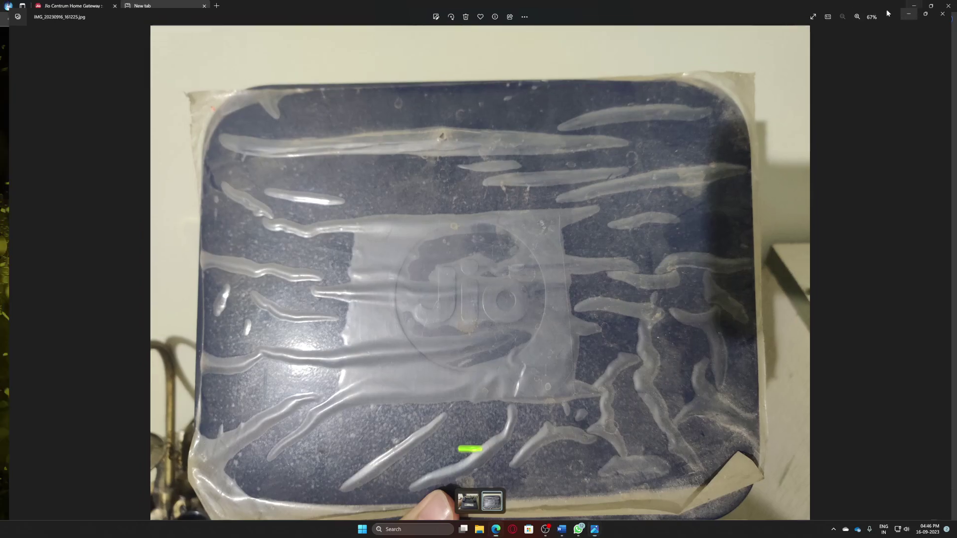
key("ctrl+v")
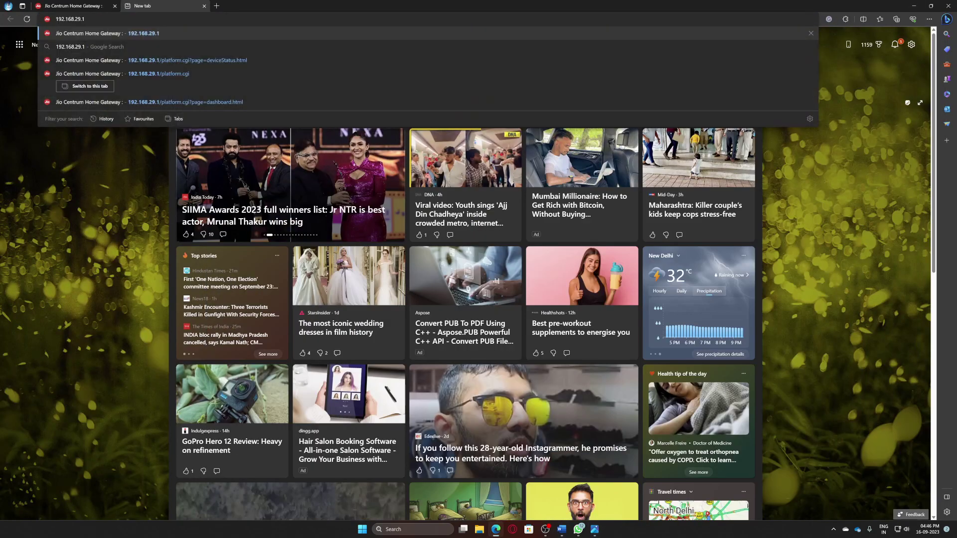
key("Return")
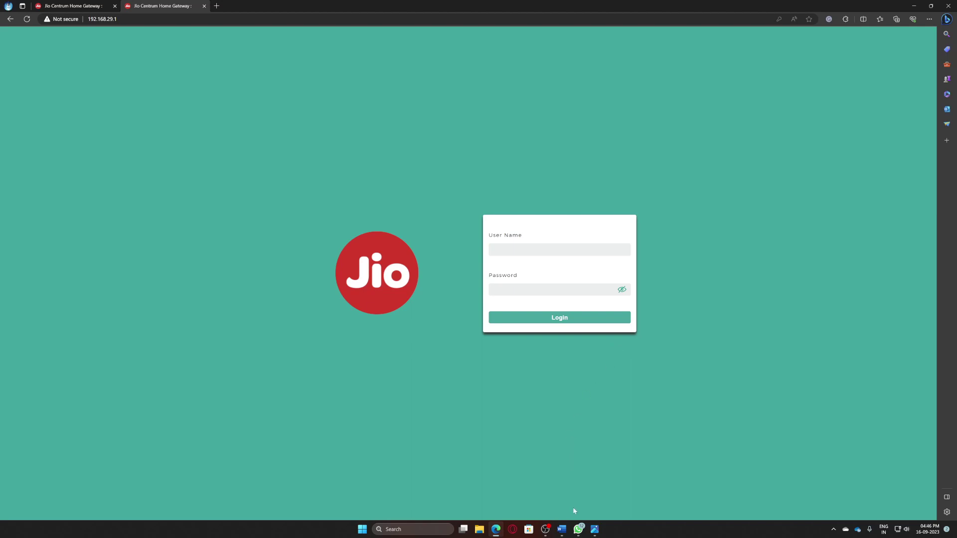
left_click(562, 529)
left_click(363, 173)
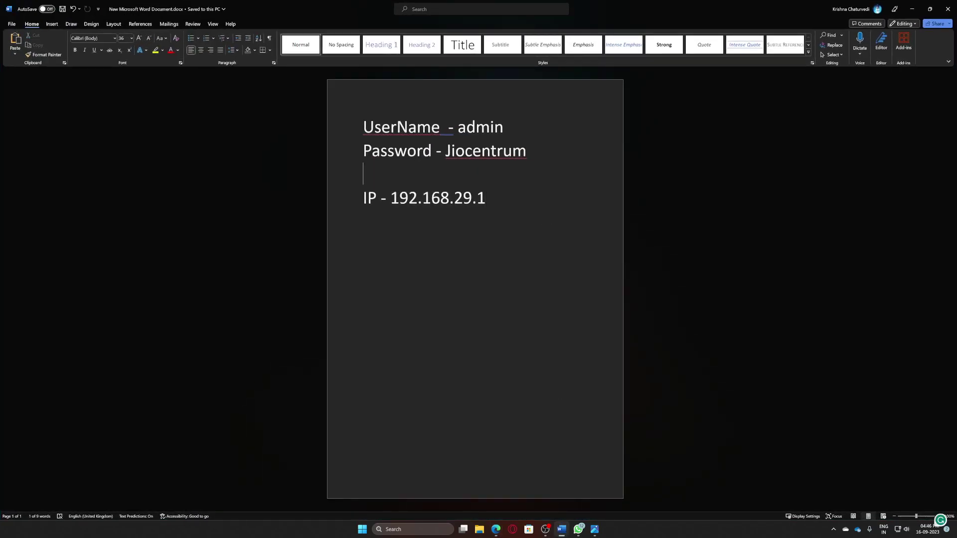
left_click(476, 127)
left_click(473, 159)
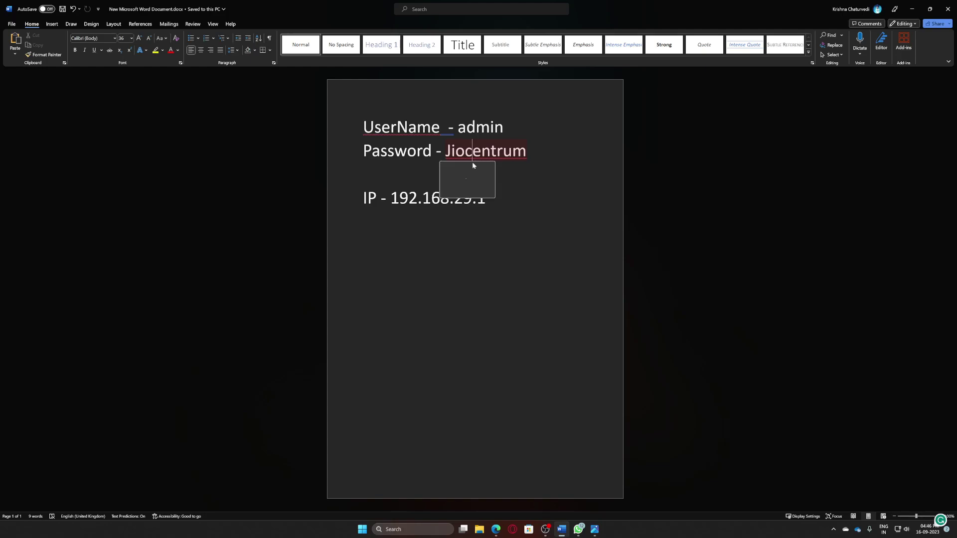
left_click(363, 173)
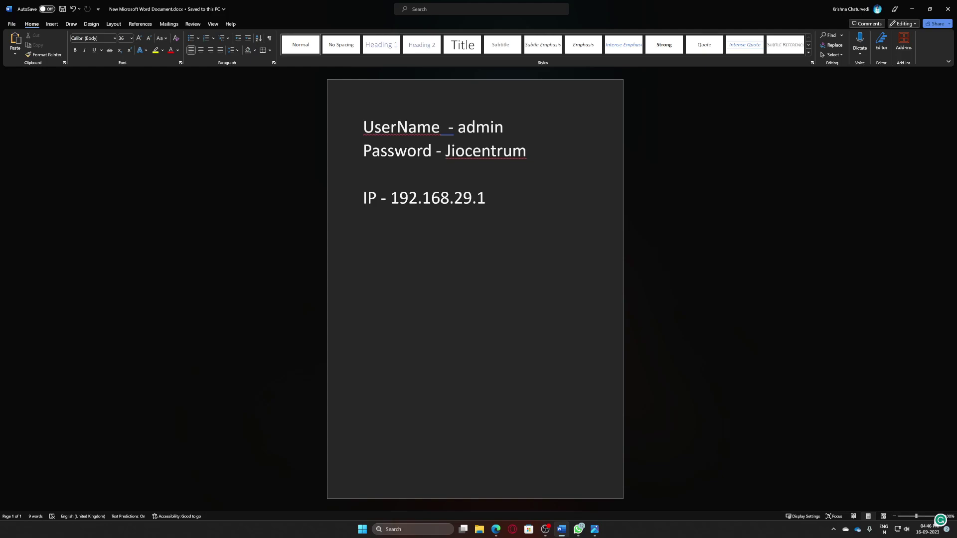
left_click(912, 9)
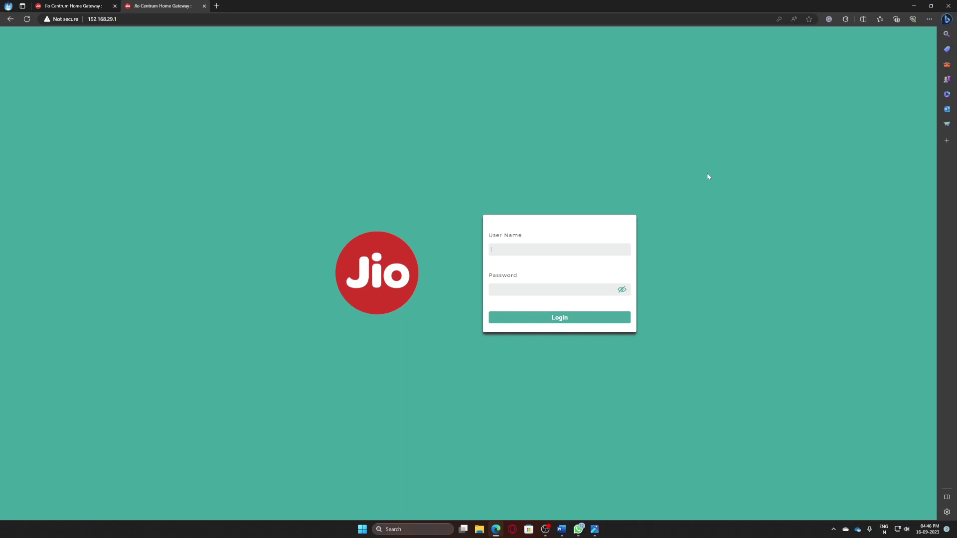
left_click(97, 7)
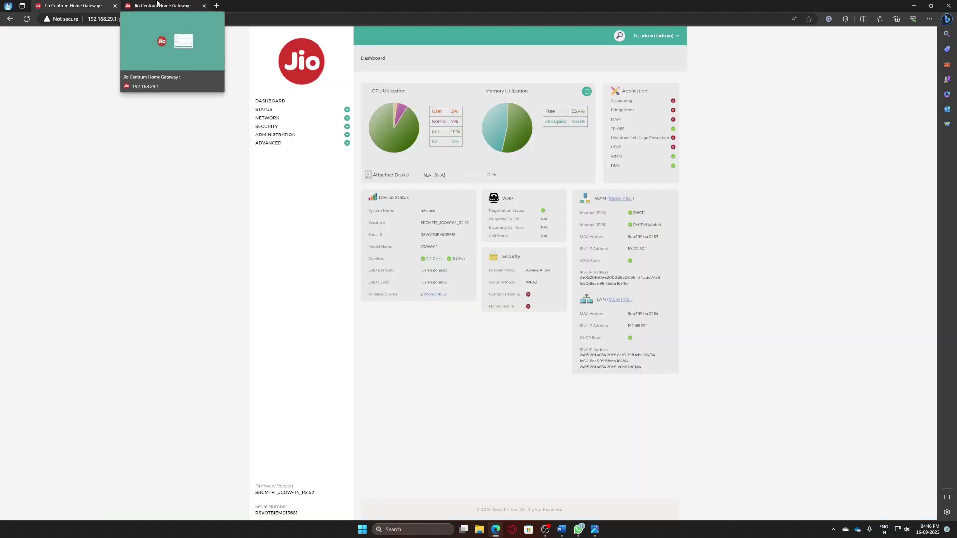
left_click(157, 5)
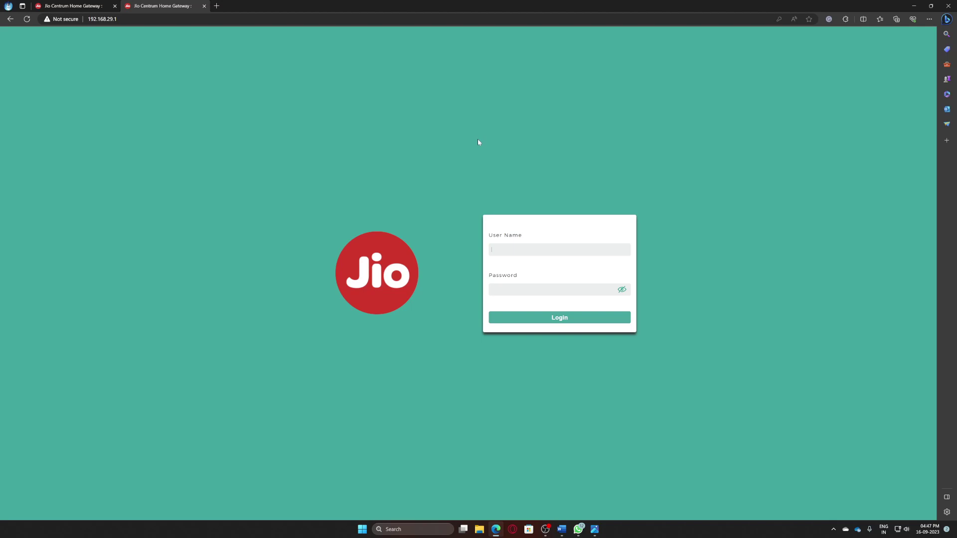
- Switch to the first Edge tab showing the logged-in router Dashboard
key("ctrl+Tab")
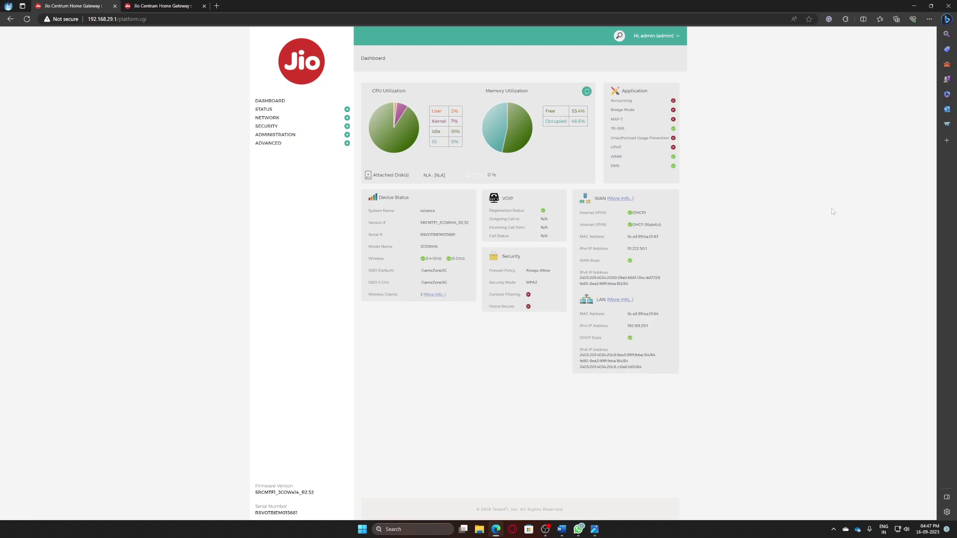
- Restore the Photos viewer and move to the photo of the router's back
mouse_move(594, 530)
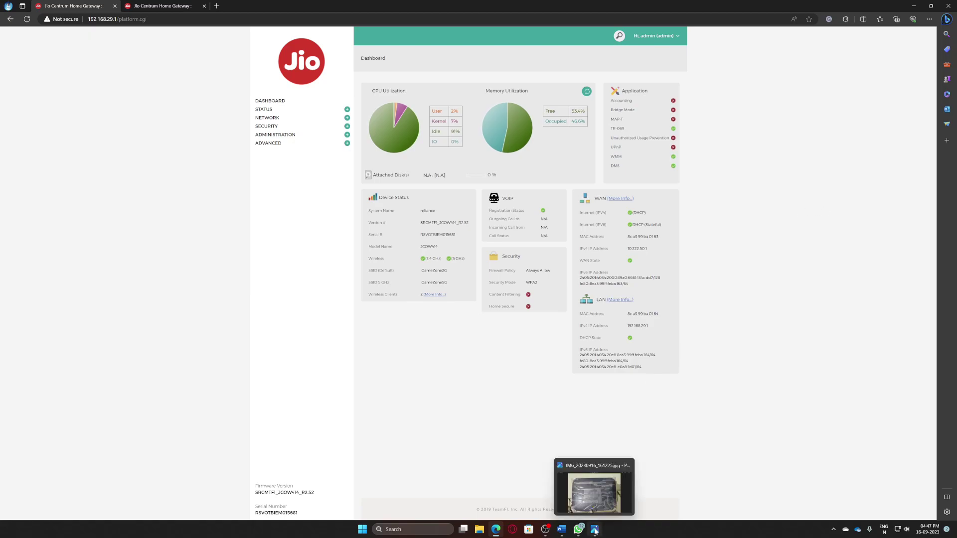
left_click(617, 491)
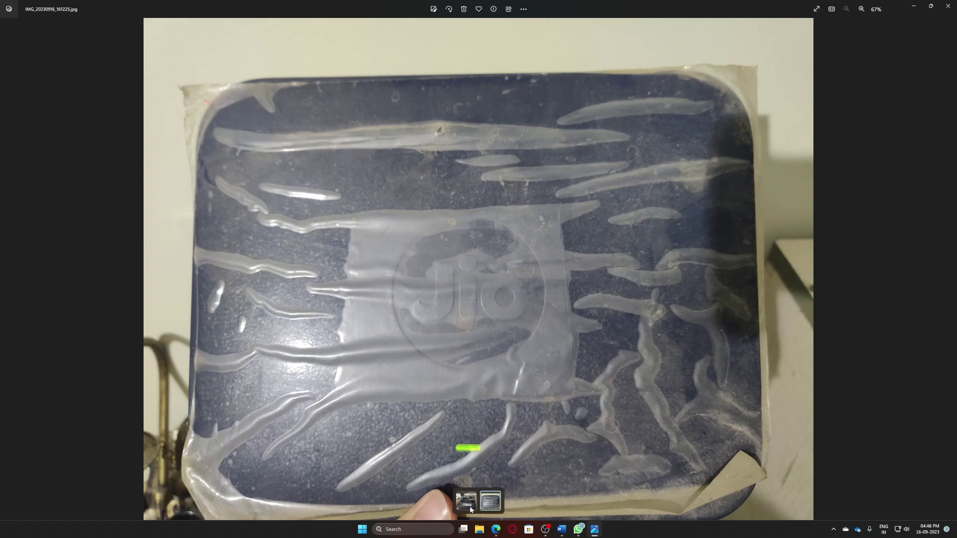
key("Left")
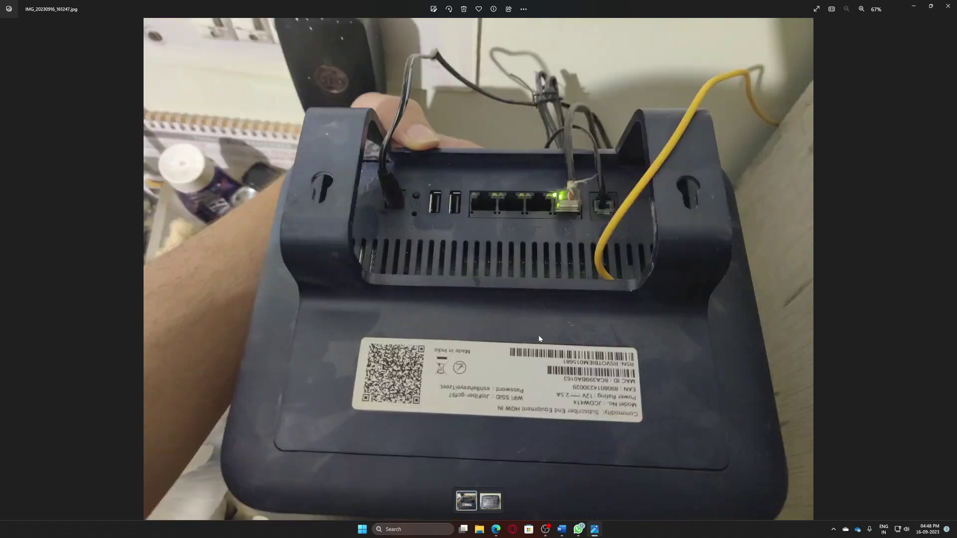
- Rotate the router photo 180 degrees, zoom in to inspect the ports, then minimize Photos
left_click(449, 9)
left_click(448, 9)
scroll(507, 352, "up", 5)
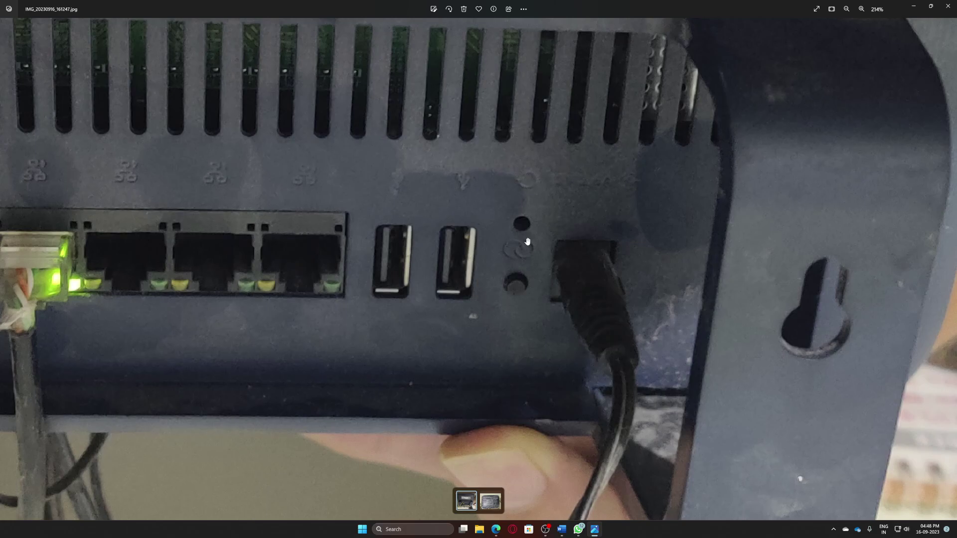
scroll(527, 242, "down", 4)
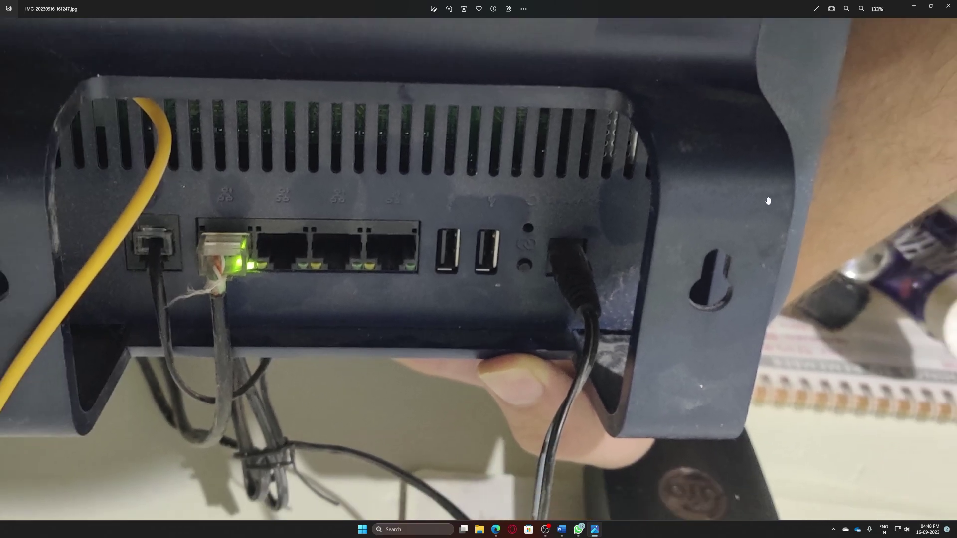
left_click(913, 6)
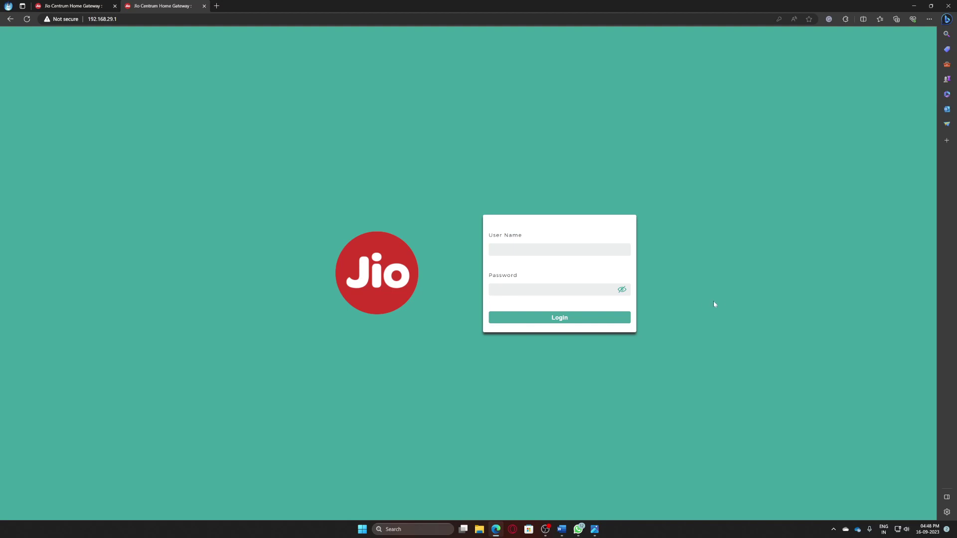
left_click(594, 529)
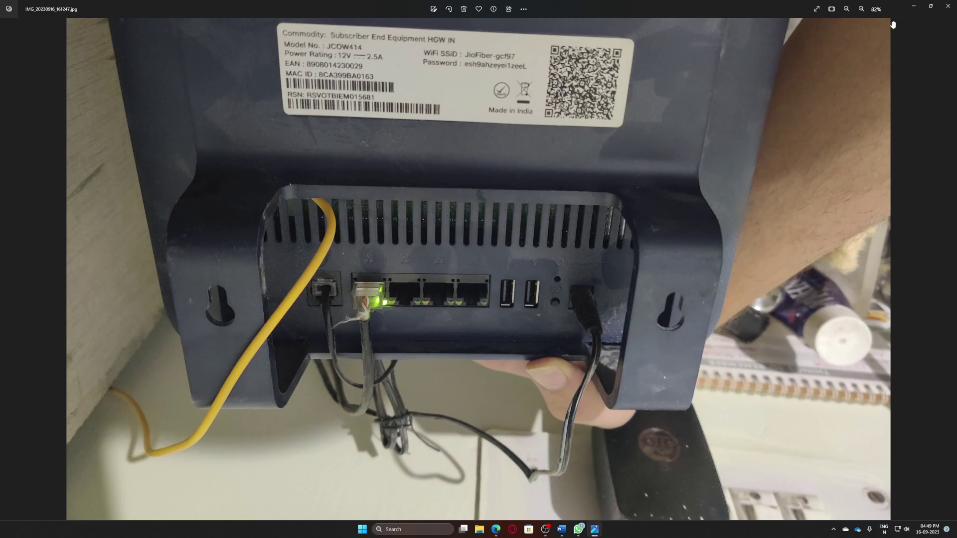
left_click(914, 6)
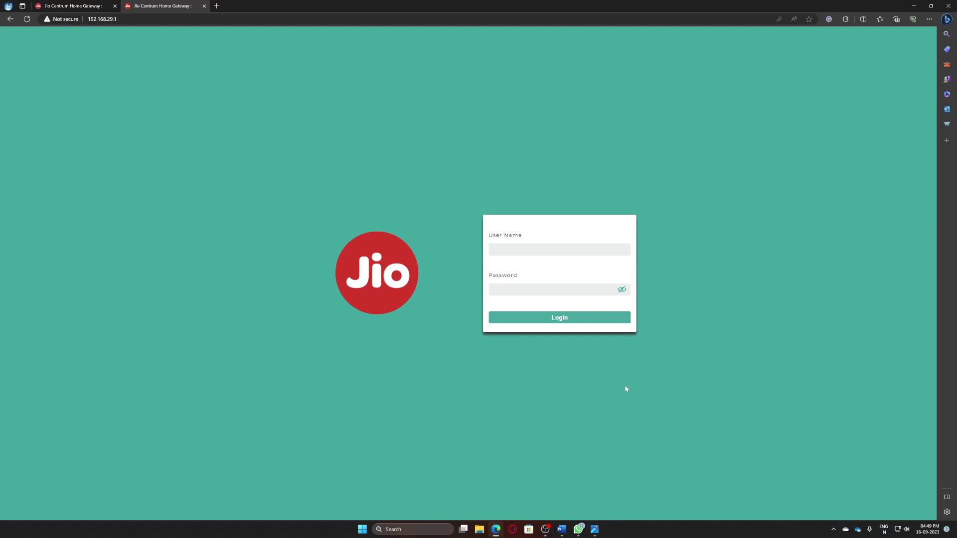
- Glance at the Word login notes, then switch to the dashboard tab at 192.168.29.1/platform.cgi
left_click(562, 529)
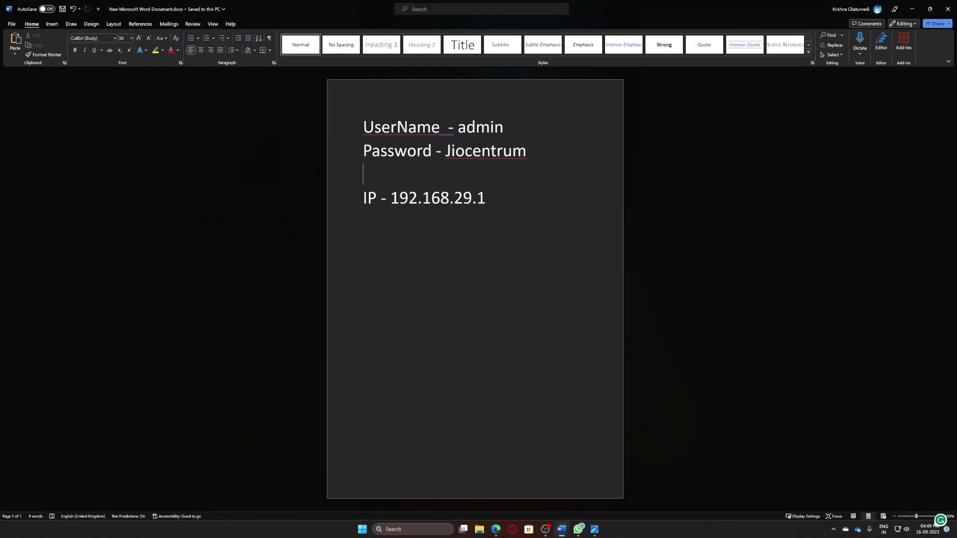
left_click(912, 9)
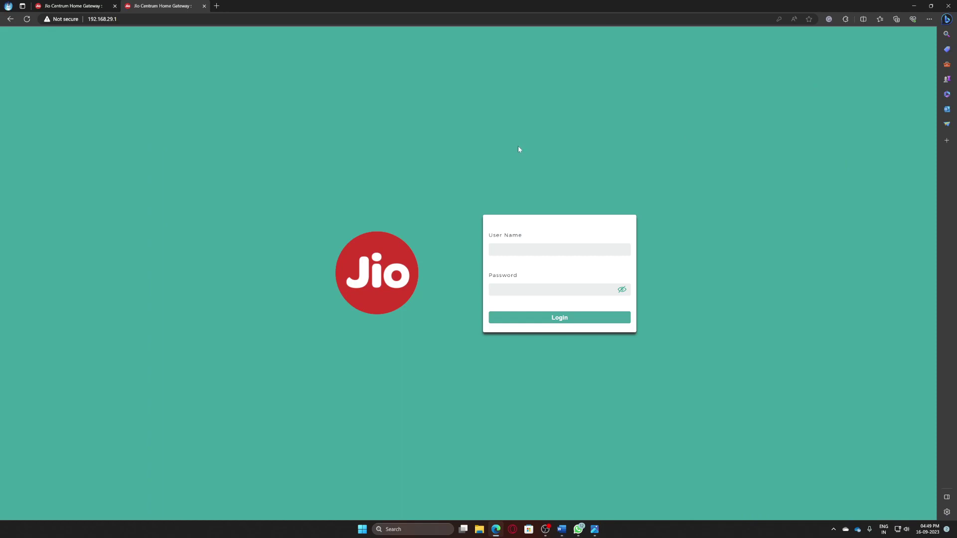
left_click(75, 6)
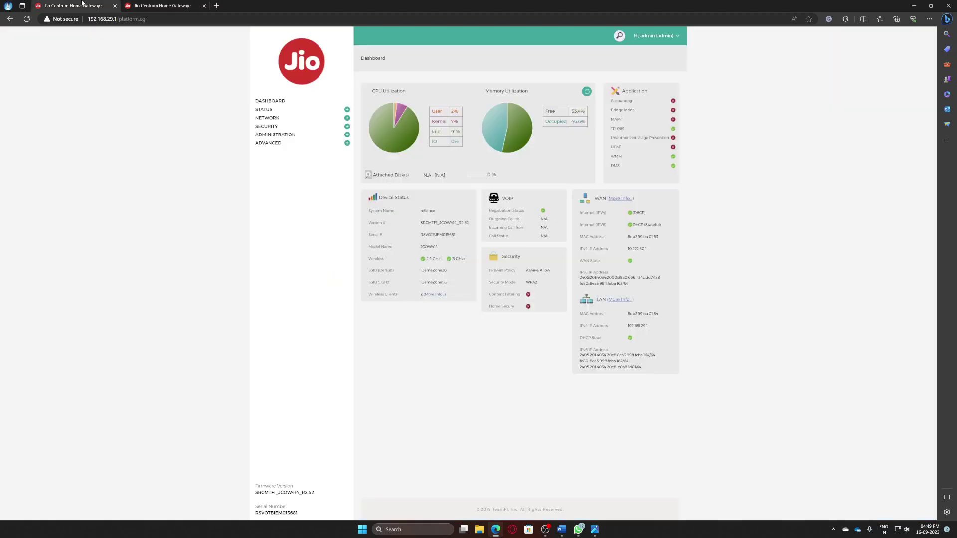